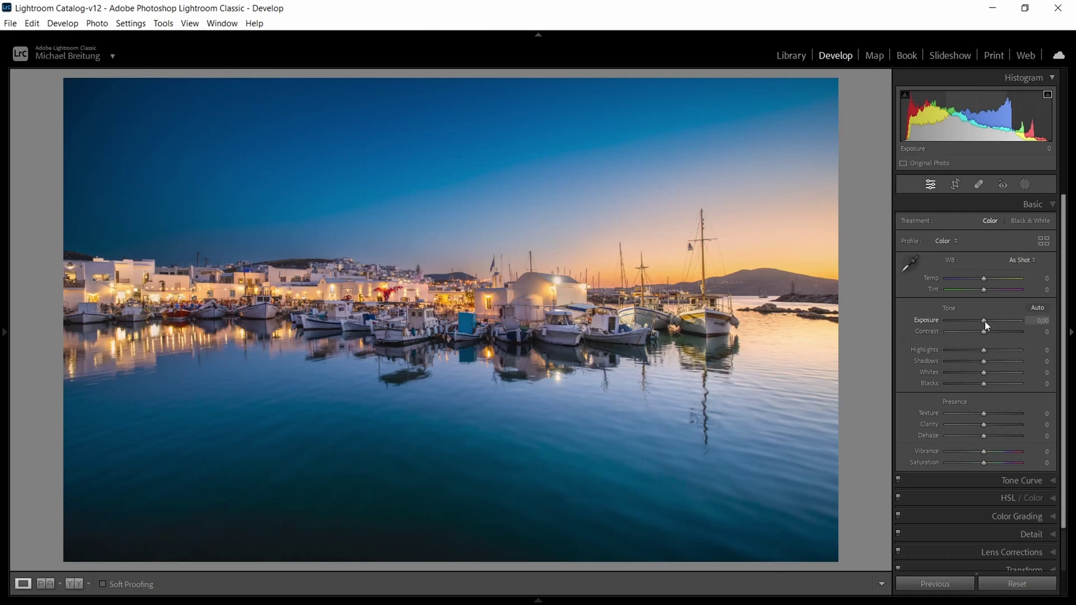
Push Exposure up with J clipping warnings on to see red-clipped highlights, then reset Exposure to 0.00
drag(986, 321, 991, 321)
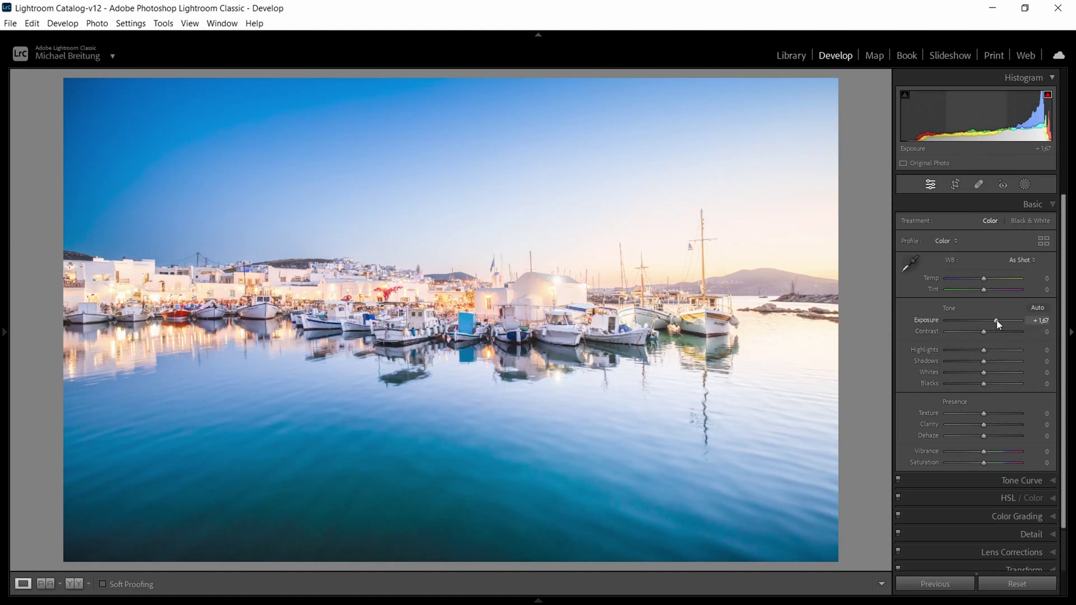
drag(997, 320, 1002, 321)
key(j)
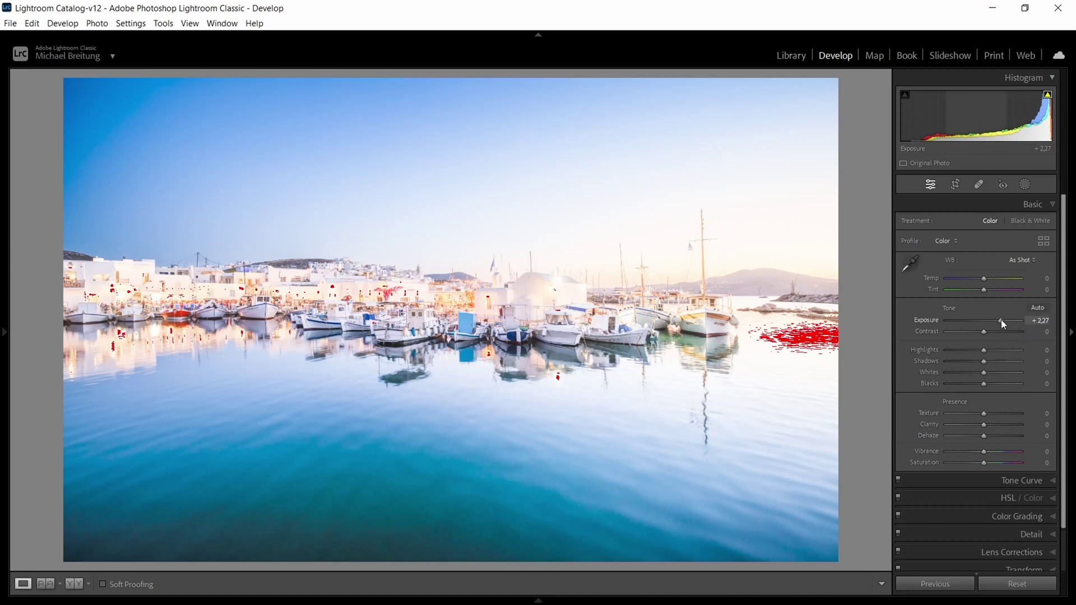
drag(1001, 320, 1004, 320)
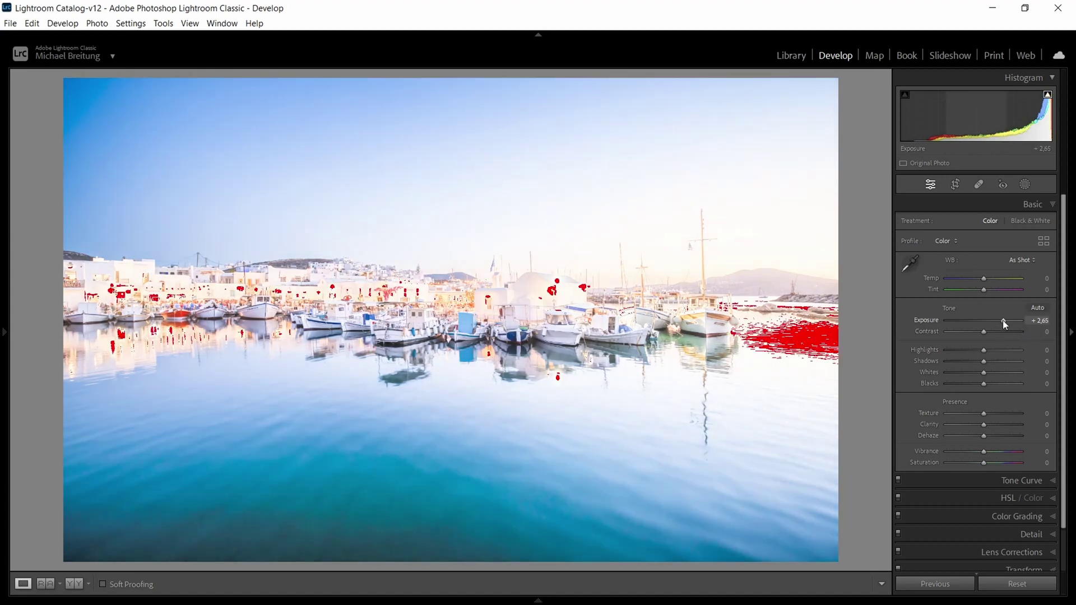
double_click(1002, 320)
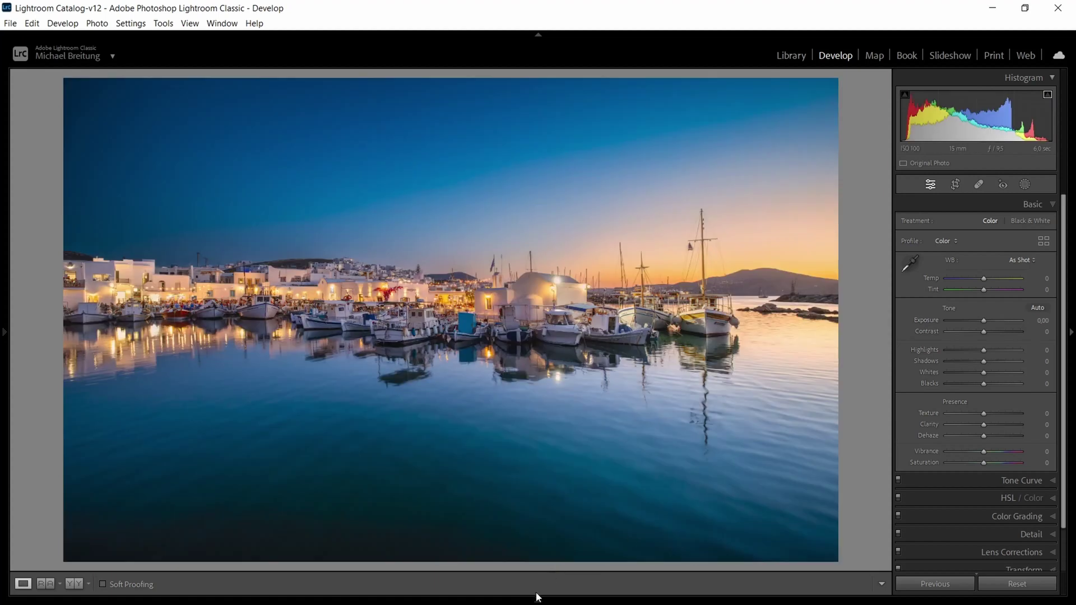
Switch to Naoussa-Blues.psd, raise Exposure to +3.11 to see sky clipping, then reset it to 0.00
click(538, 601)
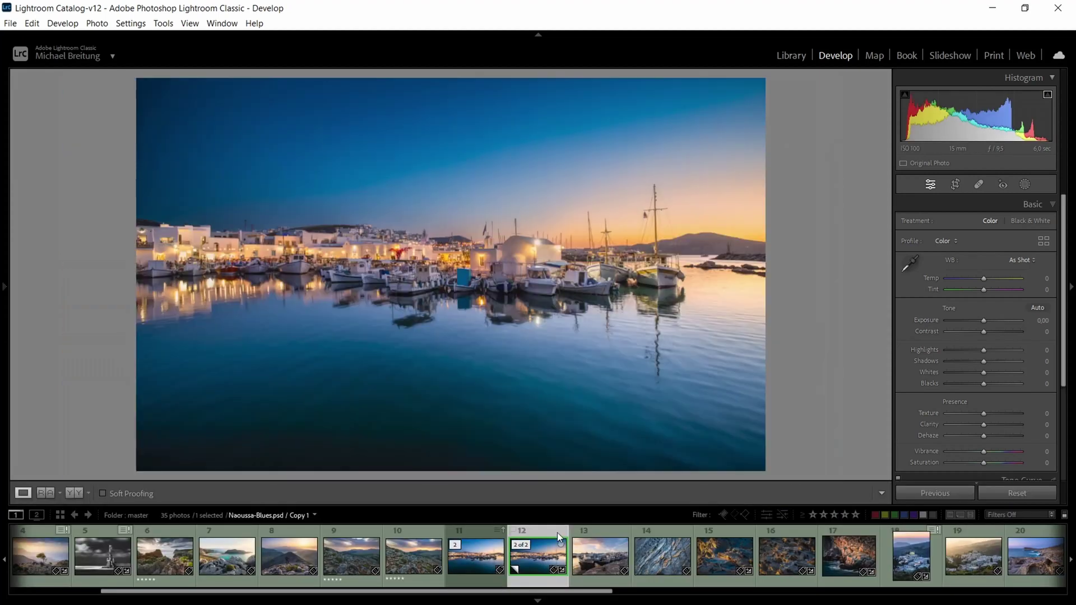
click(480, 554)
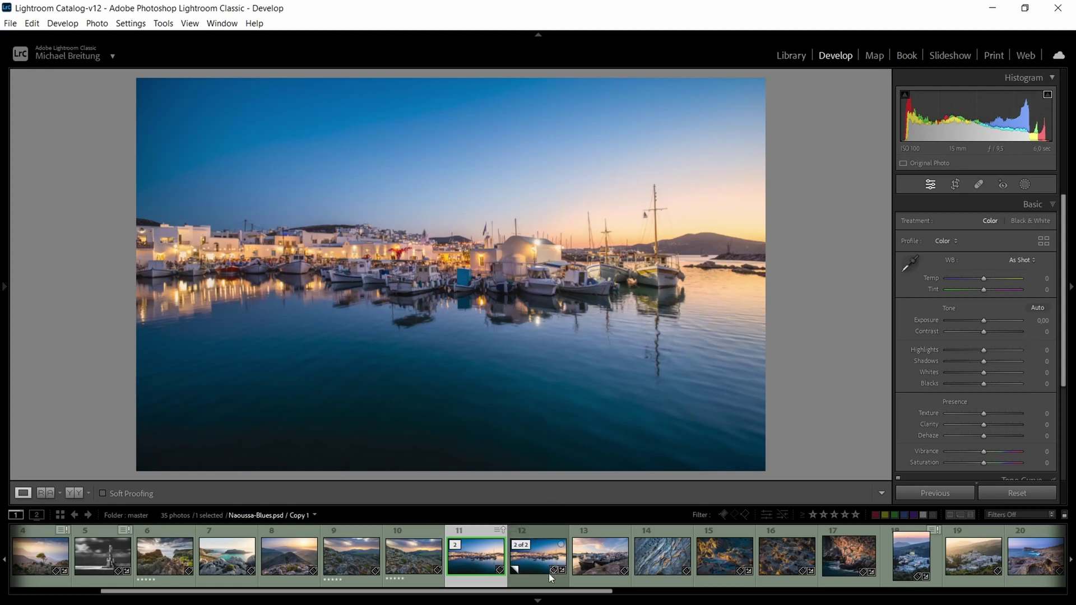
click(538, 600)
drag(984, 320, 1007, 321)
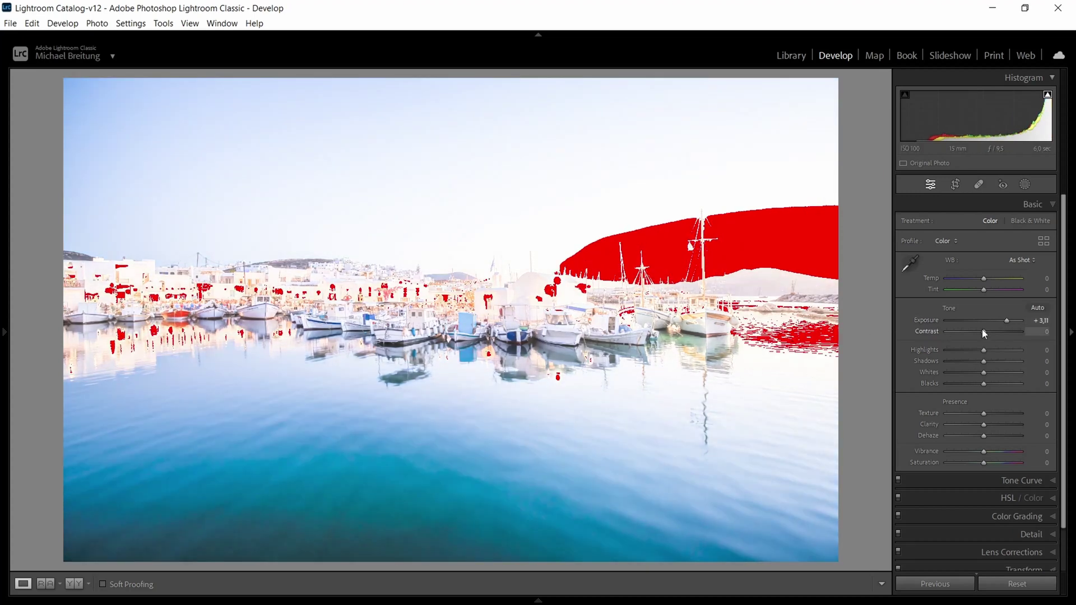
double_click(1004, 320)
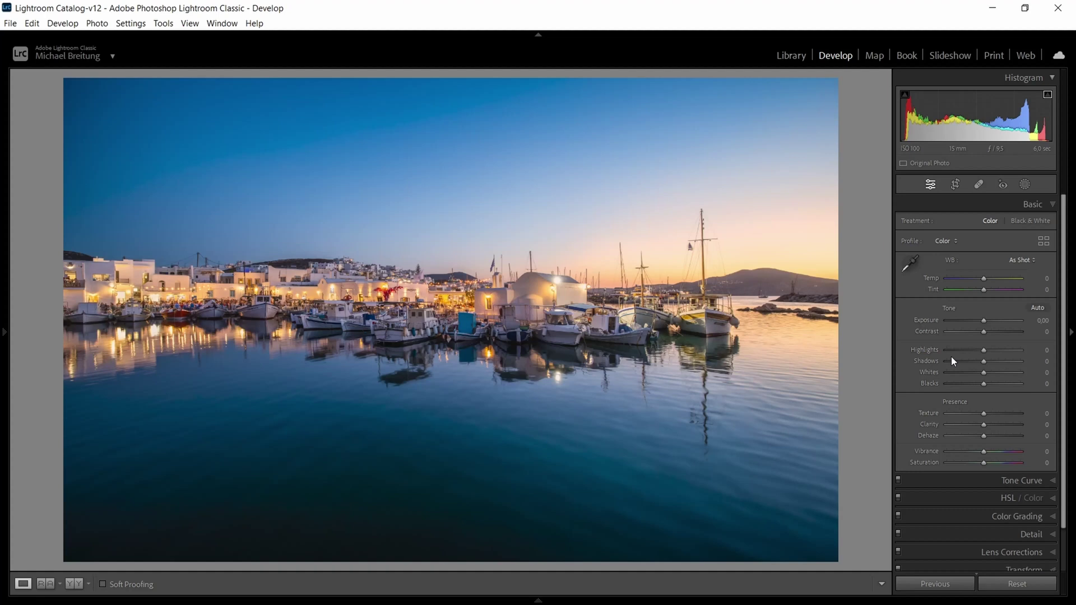
Send the Naoussa-Blues copy (thumbnail 12) to Adobe Photoshop 2023 via Edit In
click(538, 601)
click(538, 560)
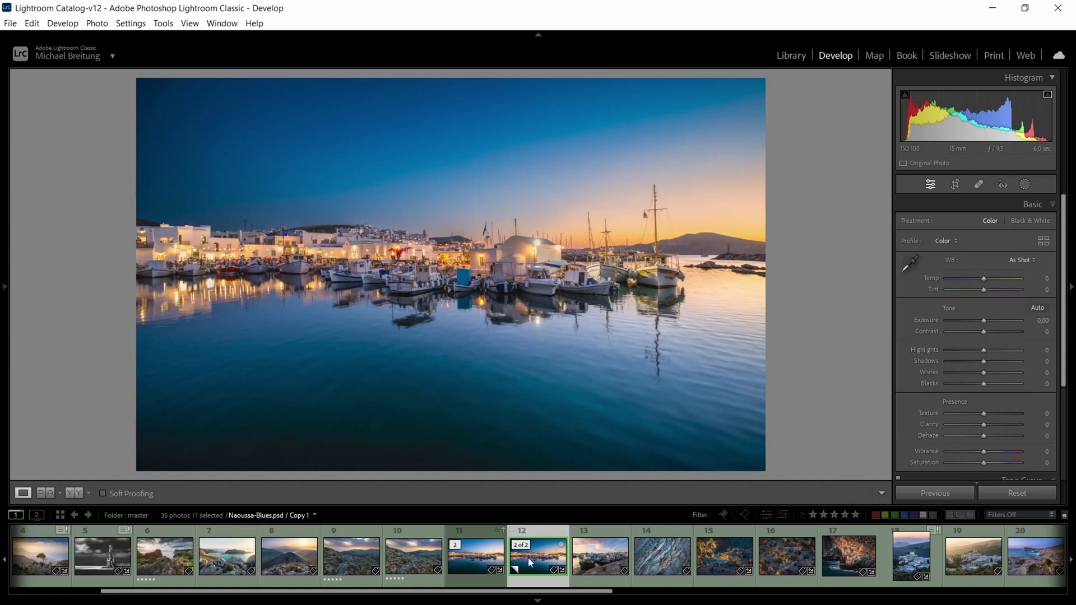
right_click(532, 557)
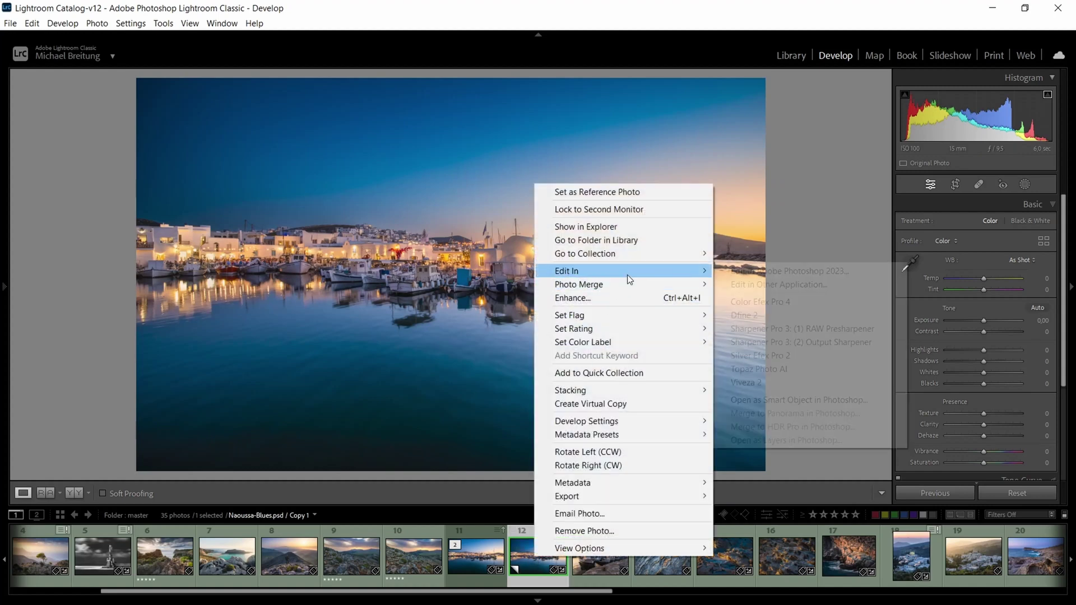
click(793, 271)
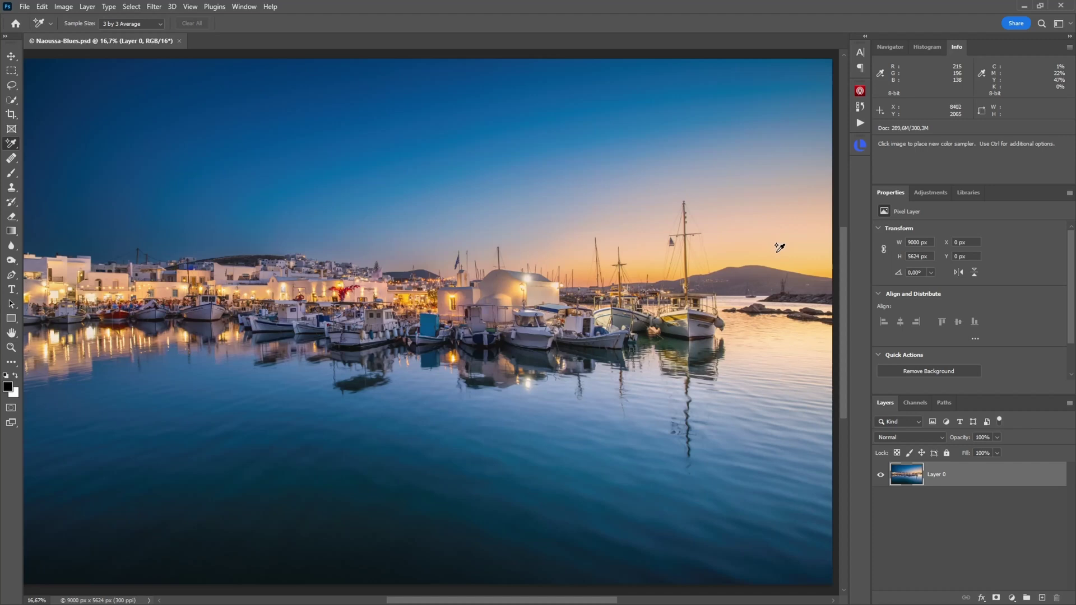
Place Color Sampler points on the sunset sky and on its reflection in the water
right_click(11, 145)
click(56, 165)
click(773, 247)
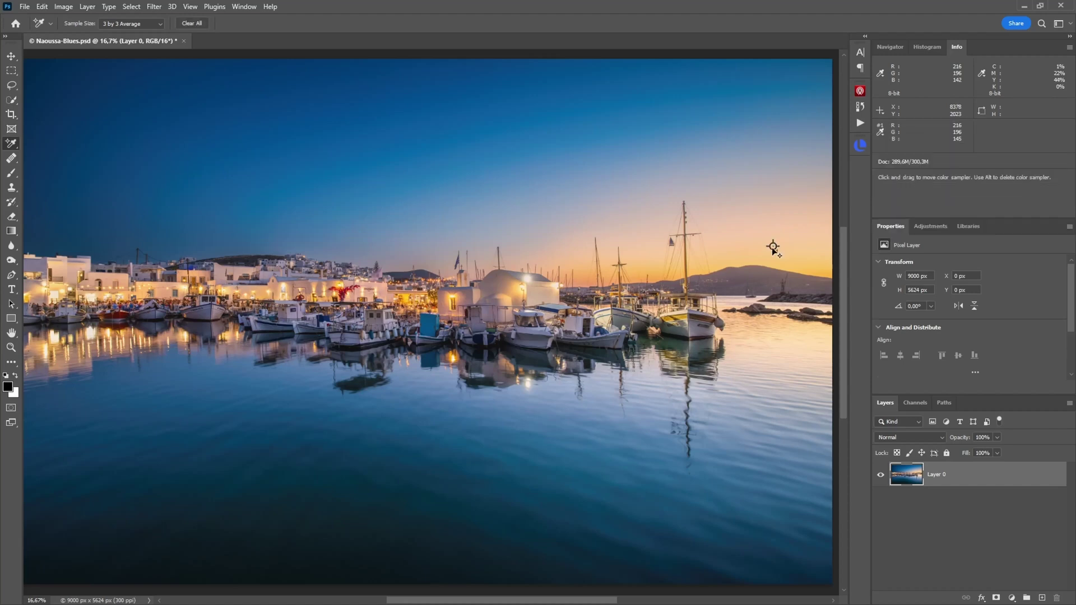
click(773, 330)
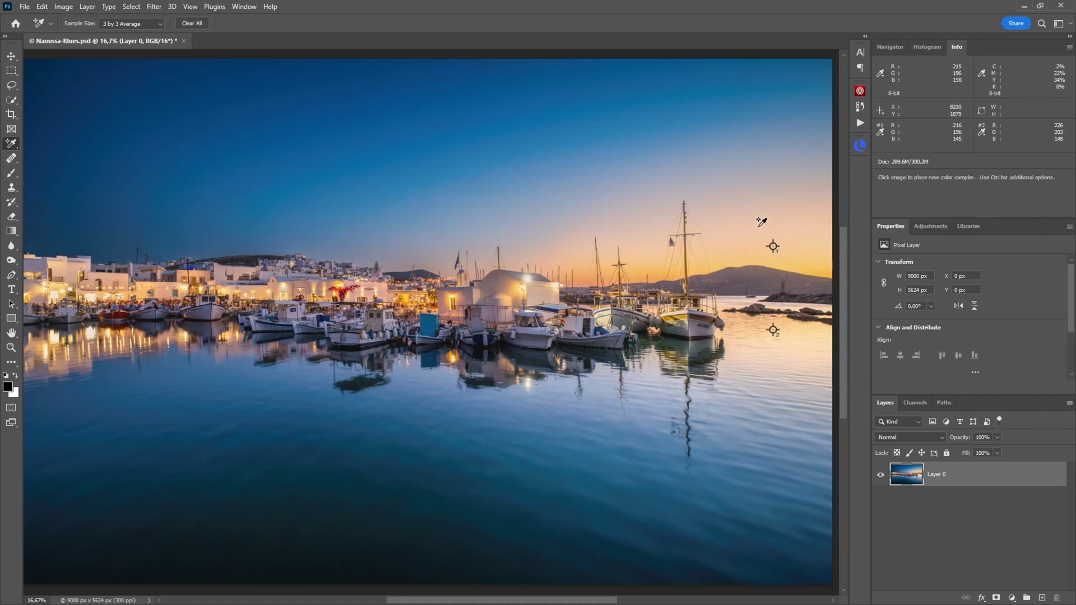
Set the samplers' Sample Size to 11 by 11 Average
click(928, 47)
click(955, 49)
click(159, 24)
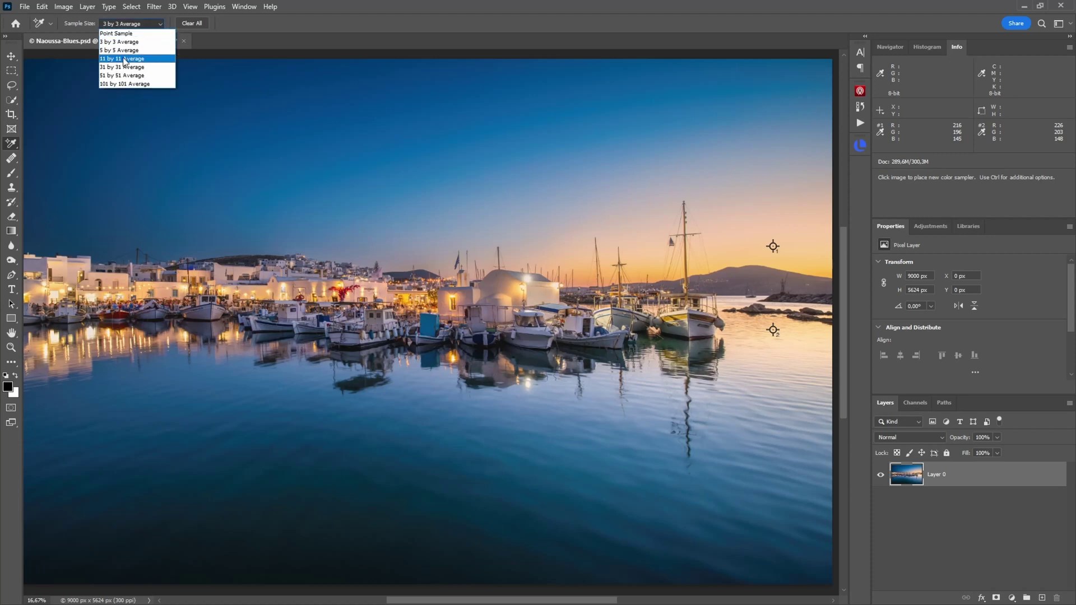
click(123, 59)
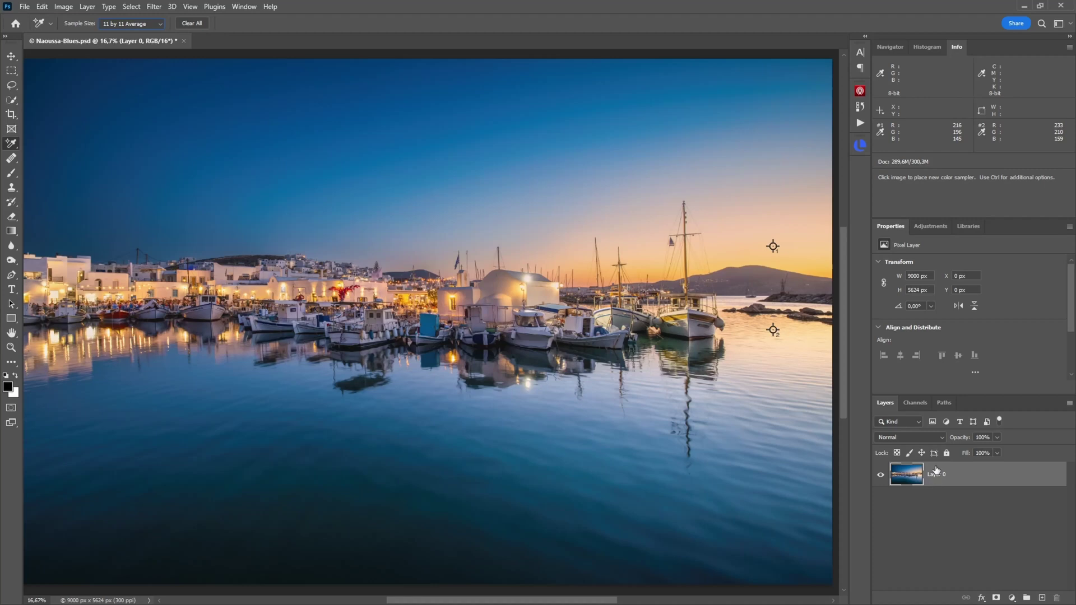
Add a Gradient Map adjustment layer with a red shadow stop and a green highlight stop
click(1012, 598)
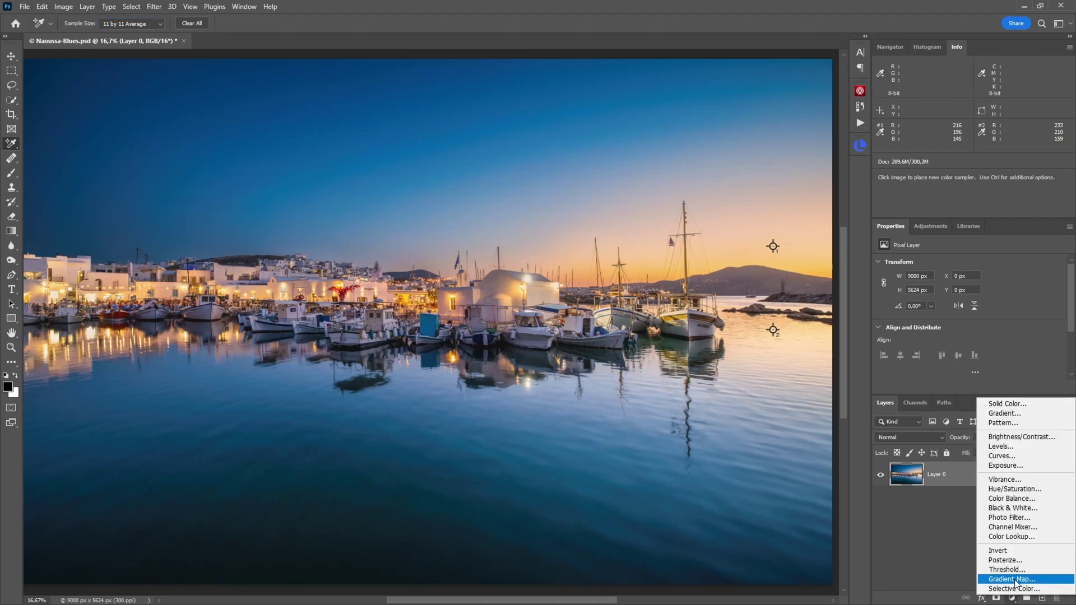
click(1014, 579)
click(922, 264)
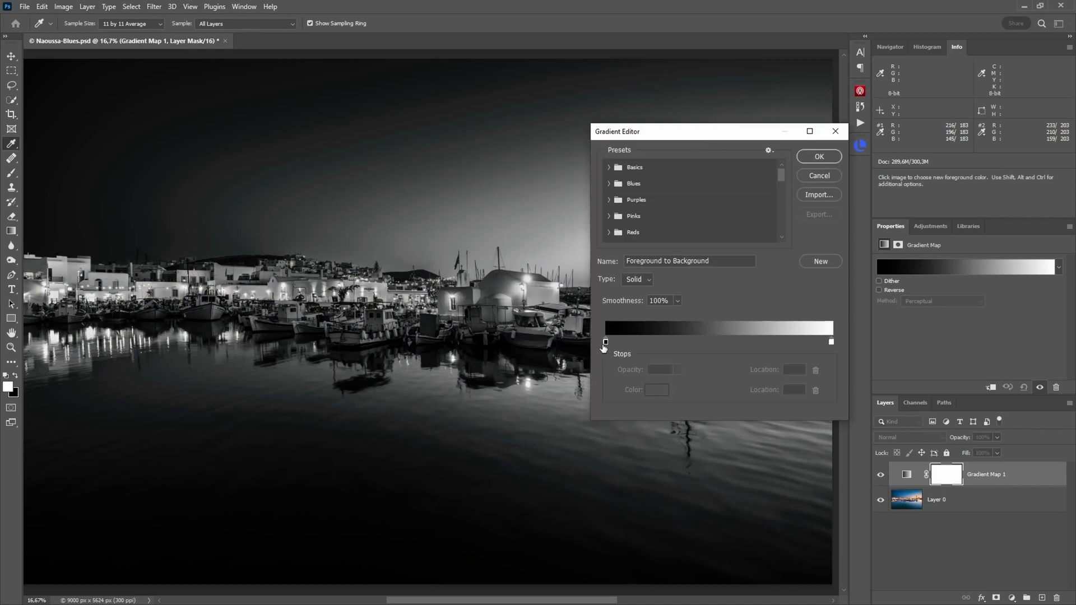
click(605, 342)
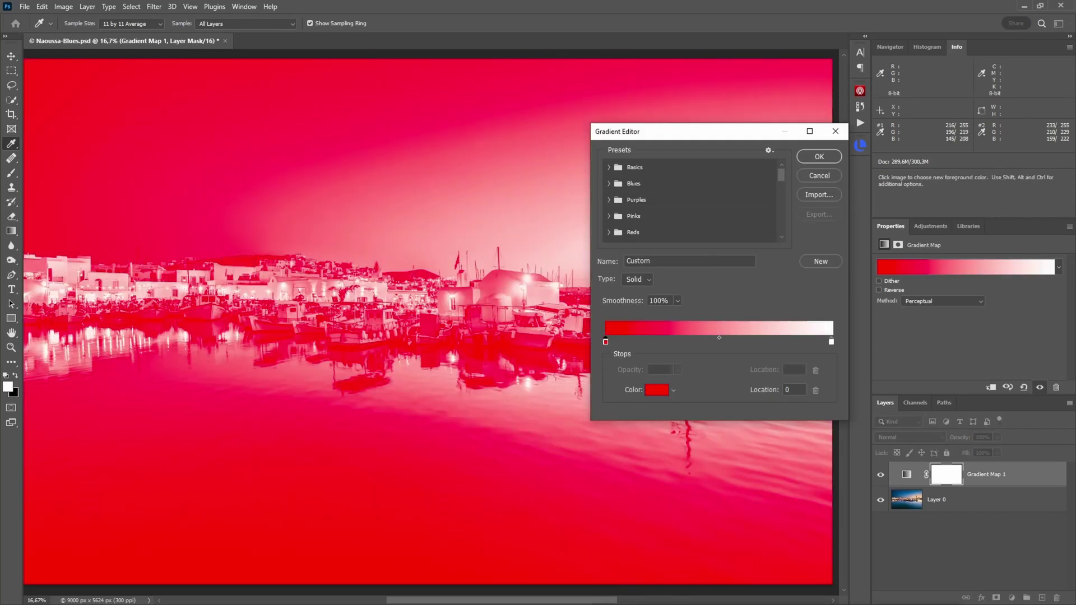
click(833, 341)
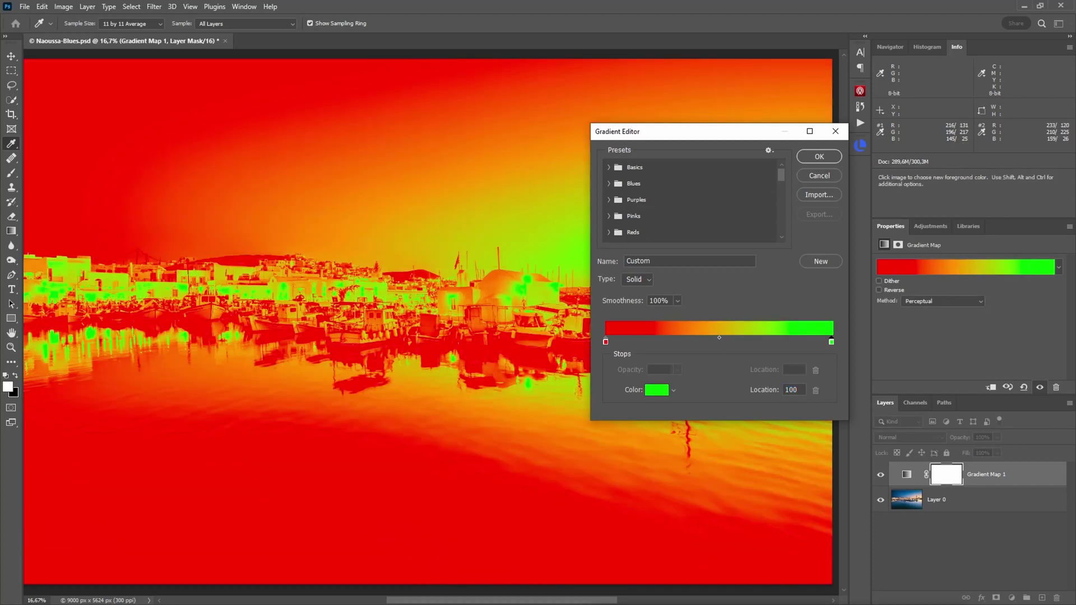
click(819, 157)
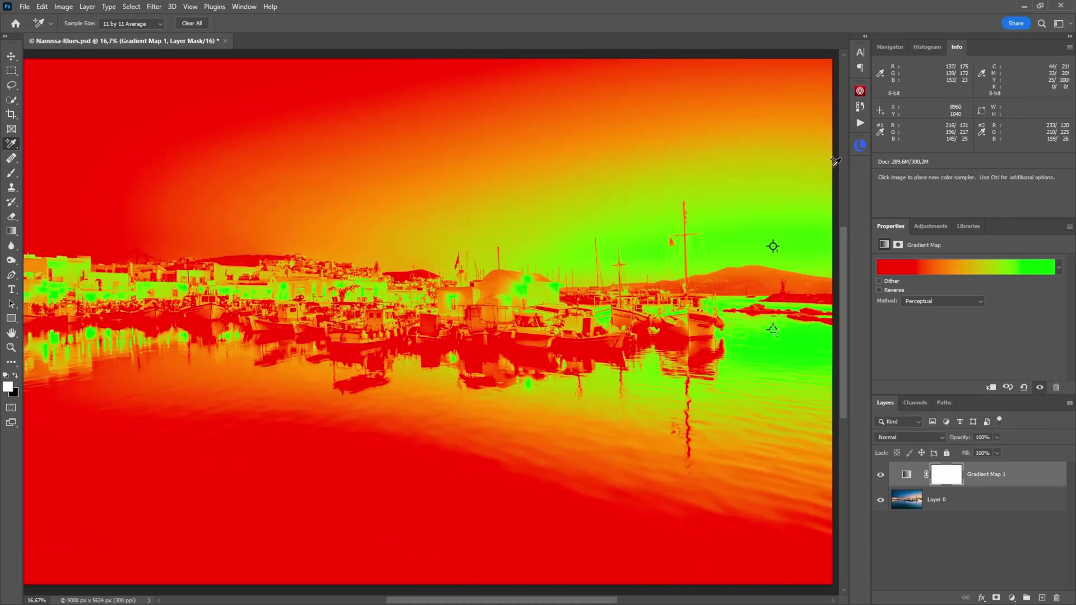
key(ctrl+2)
key(space)
double_click(1037, 474)
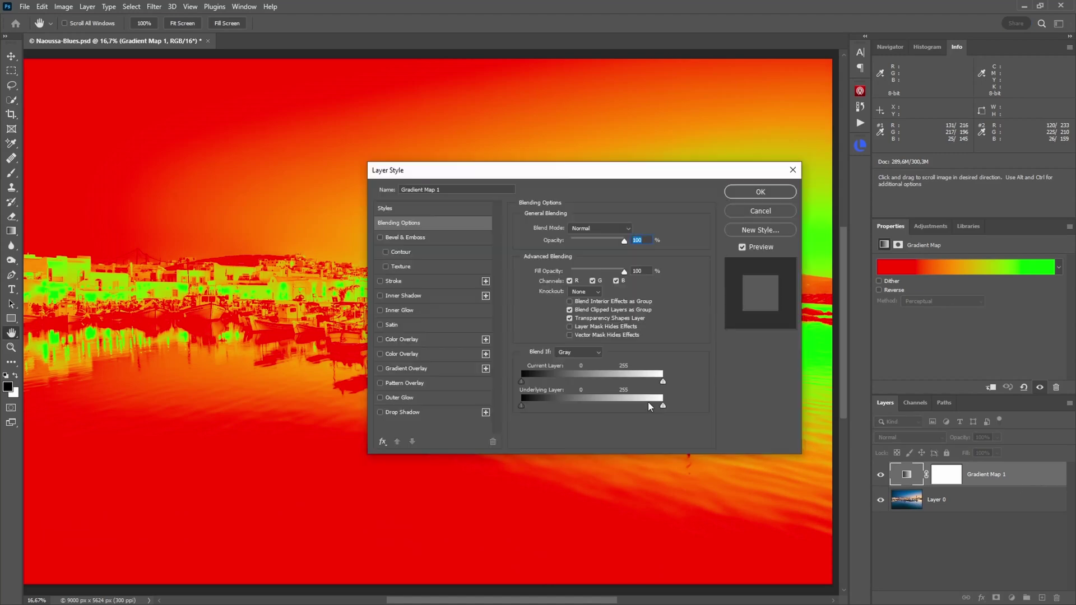
mouse_move(663, 407)
mouse_down()
mouse_move(523, 407)
mouse_move(662, 408)
mouse_up()
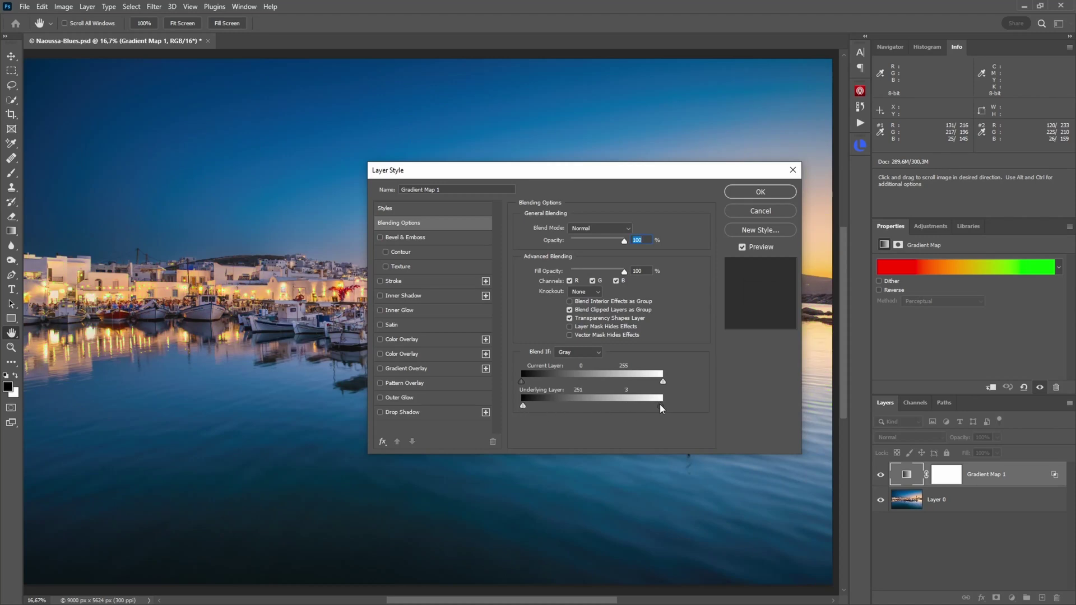
drag(662, 407, 660, 406)
drag(655, 172, 359, 142)
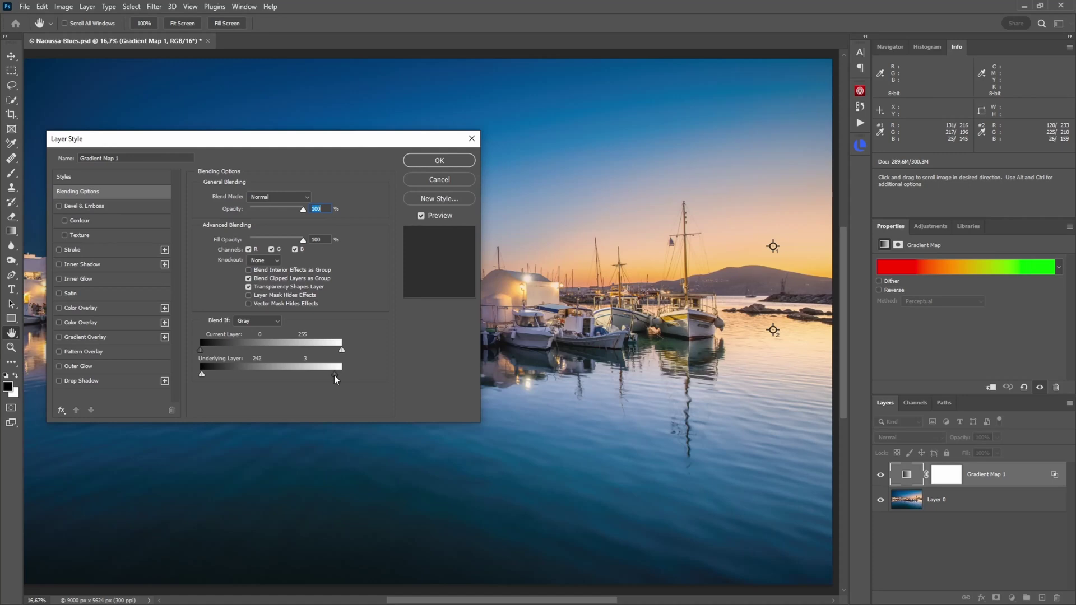
drag(334, 375, 321, 376)
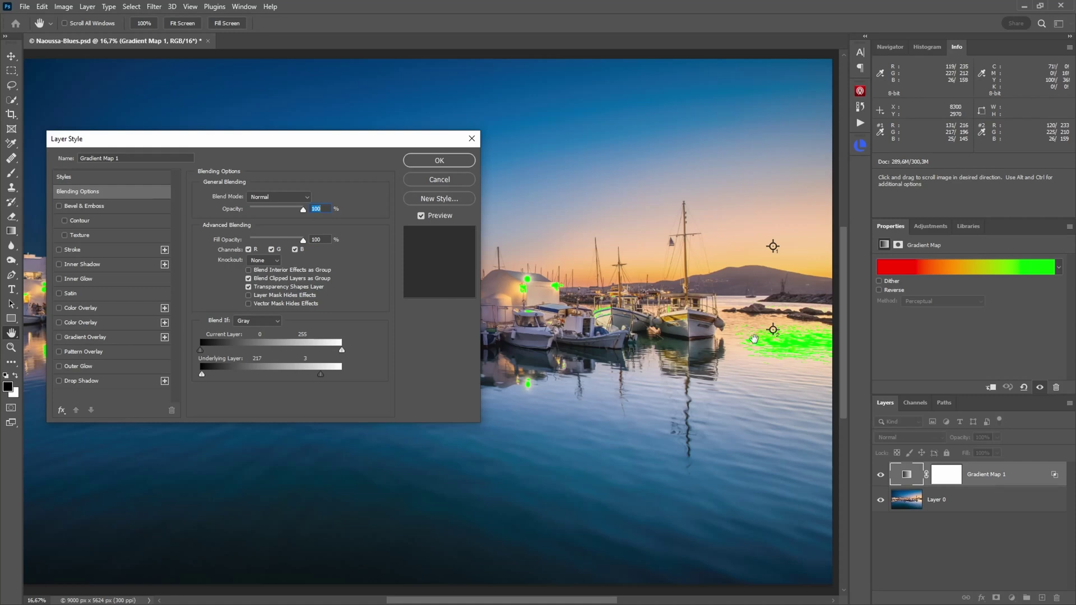
drag(318, 373, 309, 375)
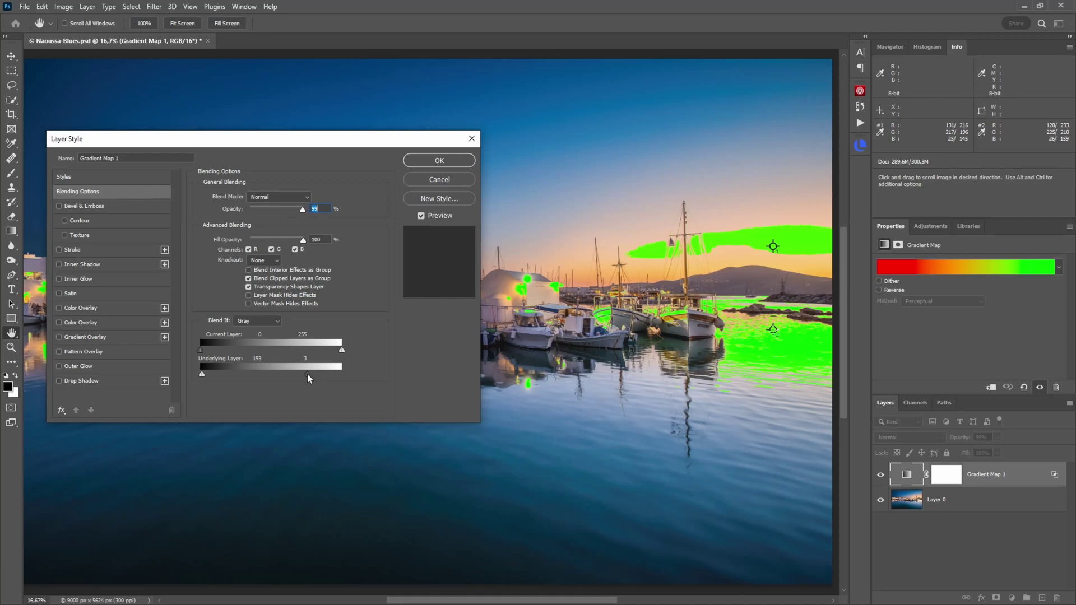
mouse_move(307, 374)
mouse_down()
mouse_move(329, 373)
mouse_move(302, 375)
mouse_move(328, 372)
mouse_move(315, 375)
mouse_up()
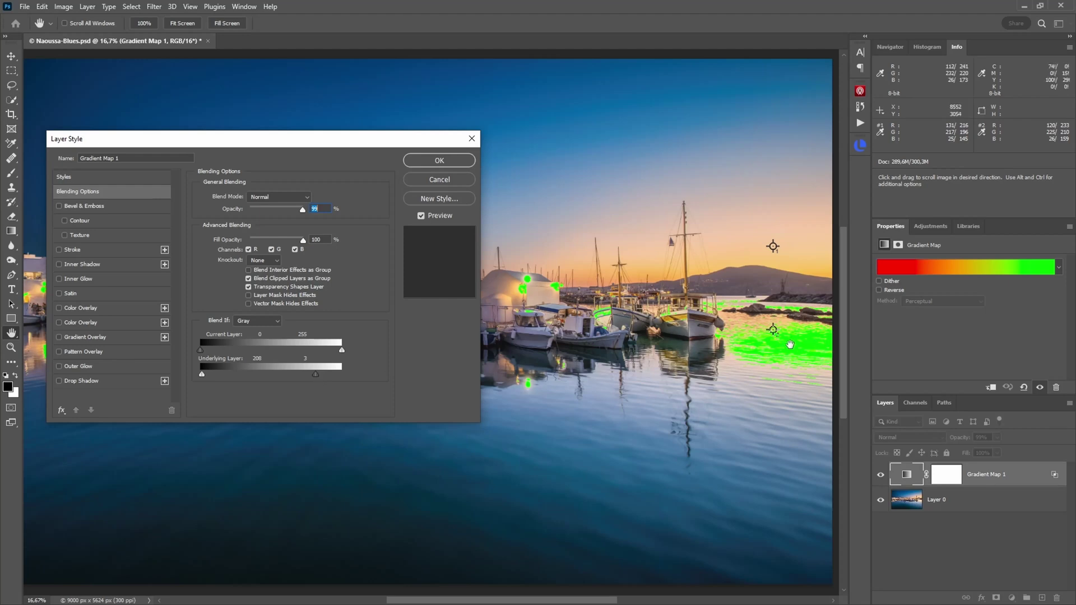
Cancel the Blending Options dialog and turn off the Gradient Map 1 layer's visibility
click(472, 139)
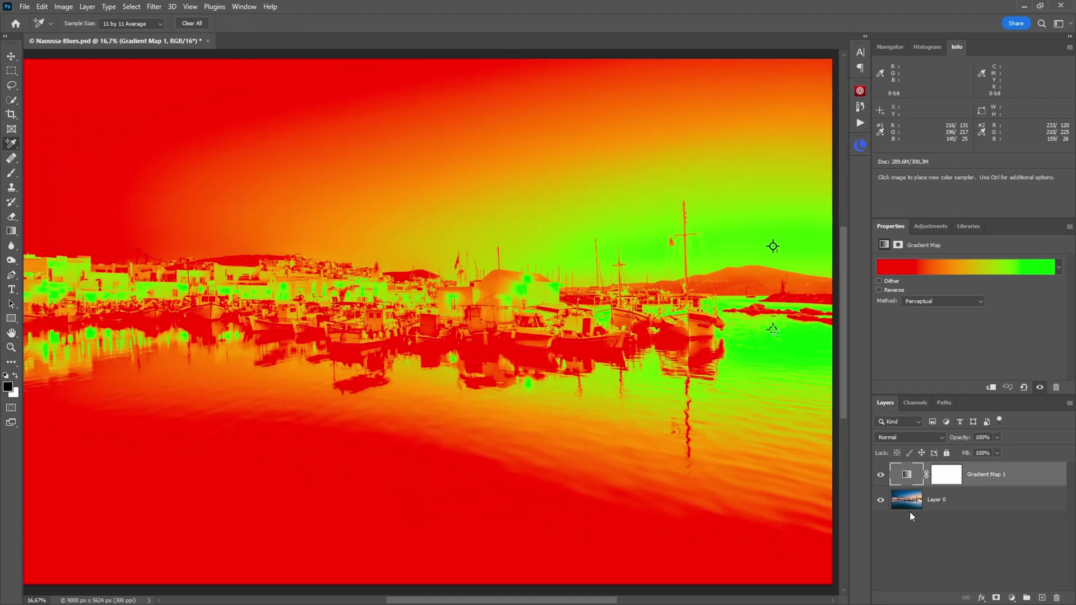
click(880, 475)
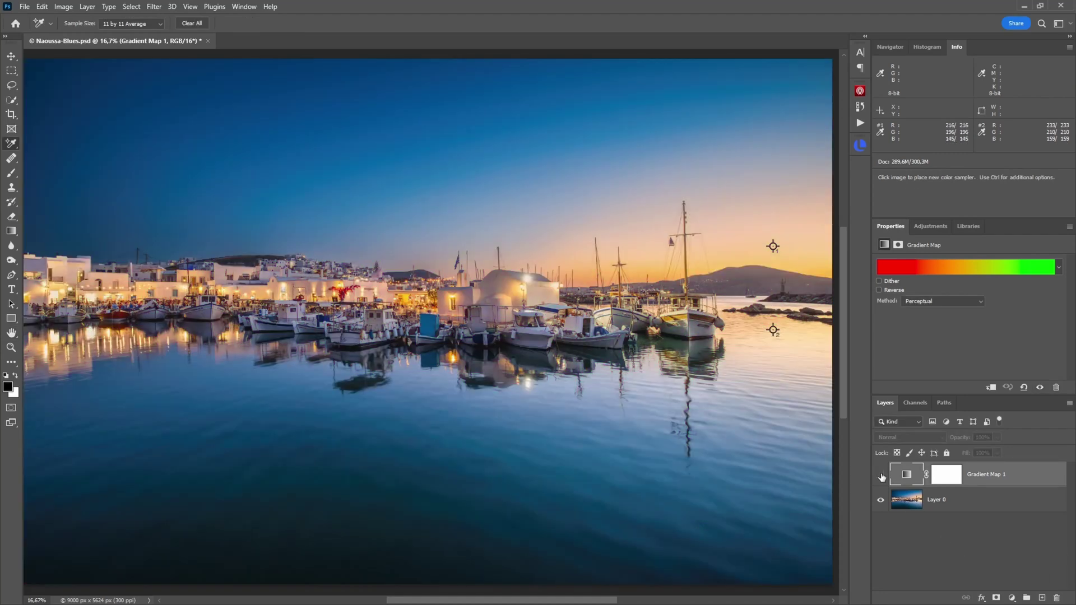